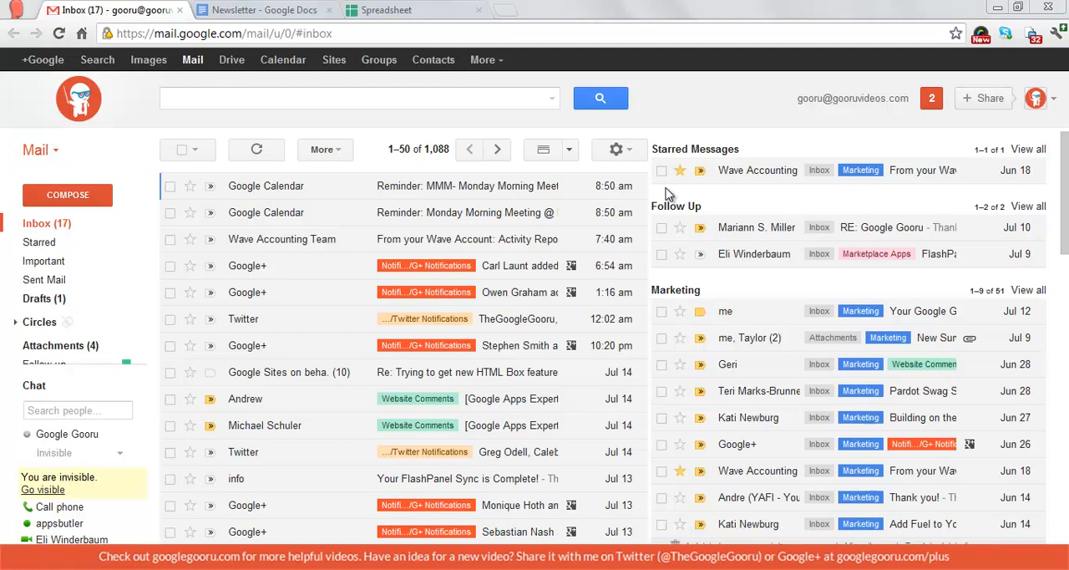
# Bold the headline 'Google Announces Updates for Gmail on iOS' in the Newsletter document.
pyautogui.click(264, 10)
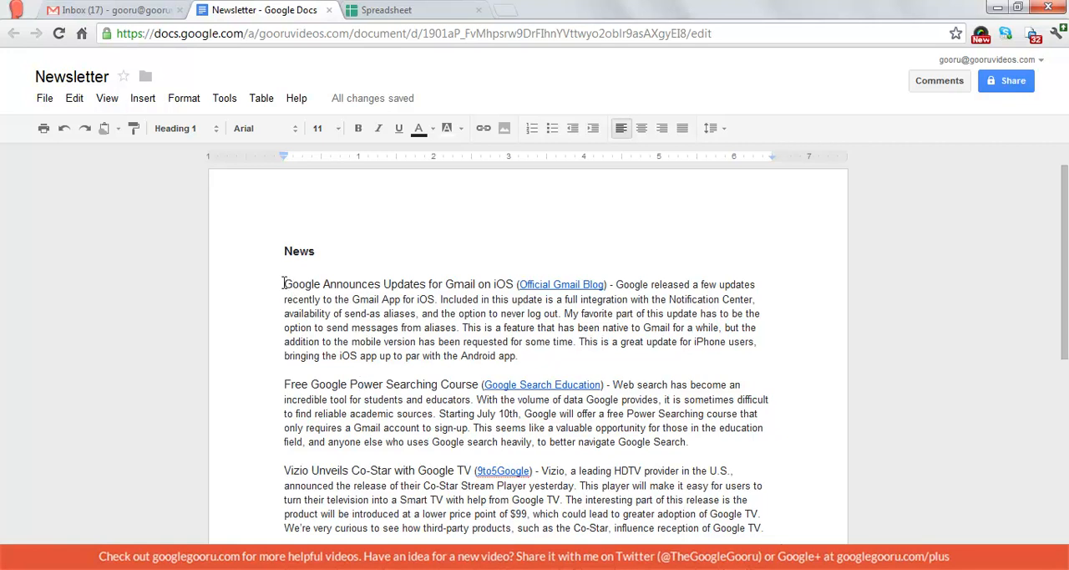
pyautogui.moveTo(284, 284); pyautogui.dragTo(513, 285)
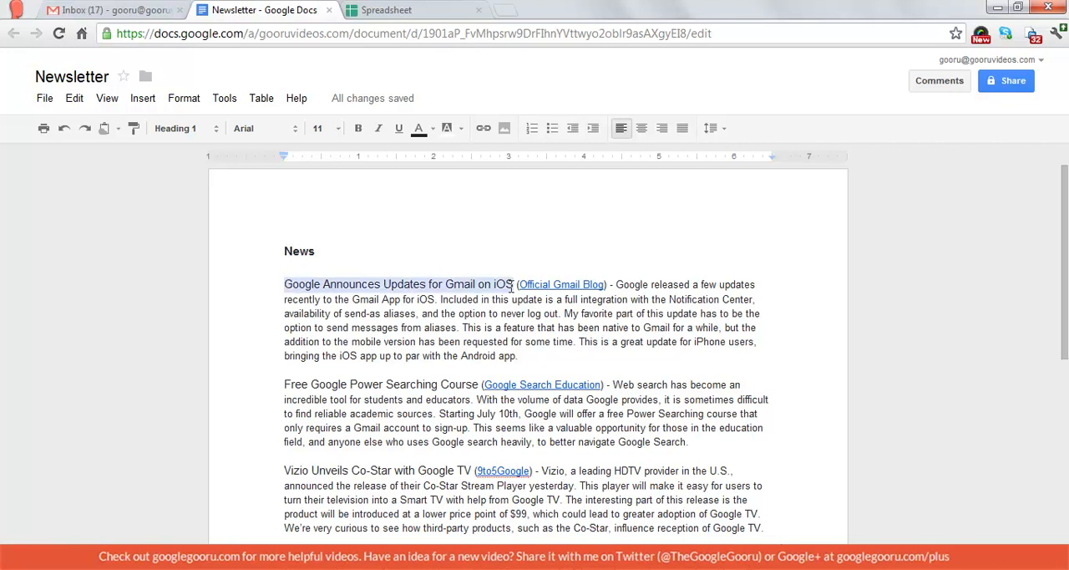
pyautogui.hotkey('ctrl', 'b')
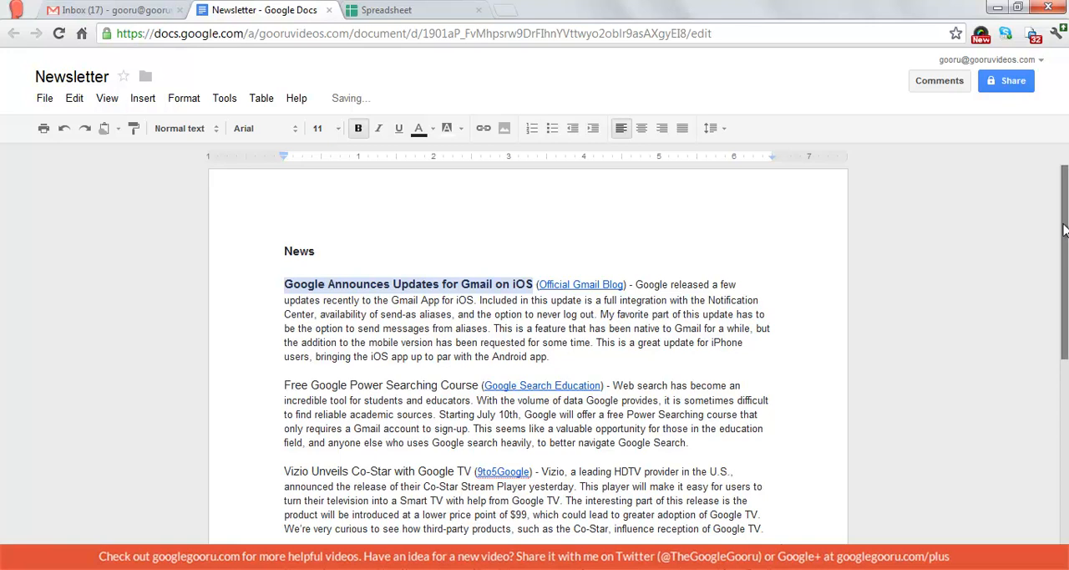
pyautogui.moveTo(1065, 228); pyautogui.dragTo(1064, 251)
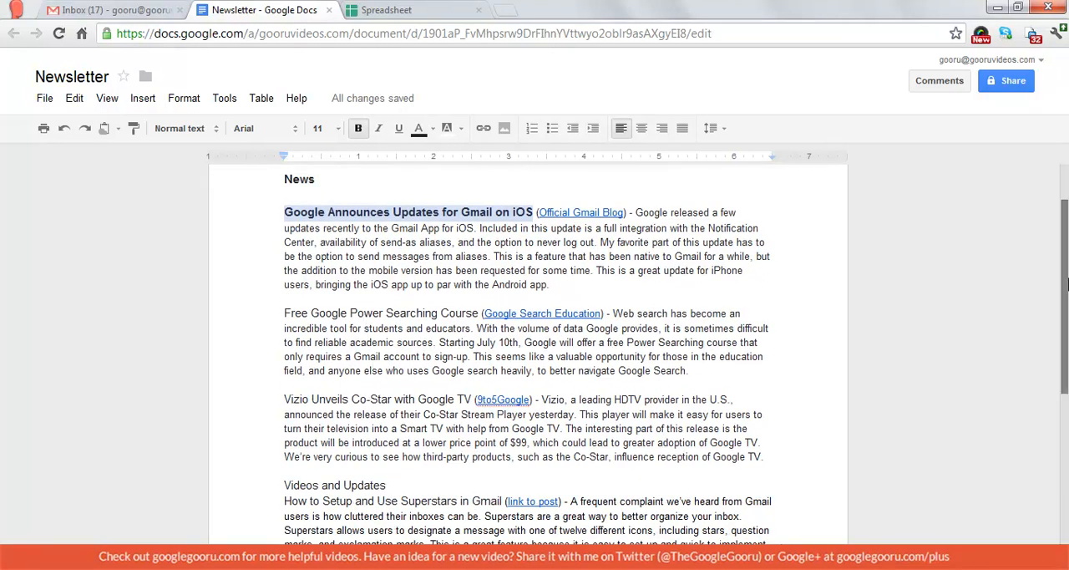
pyautogui.moveTo(1065, 284)
pyautogui.mouseDown()
pyautogui.moveTo(1065, 301)
pyautogui.moveTo(1064, 200)
pyautogui.mouseUp()
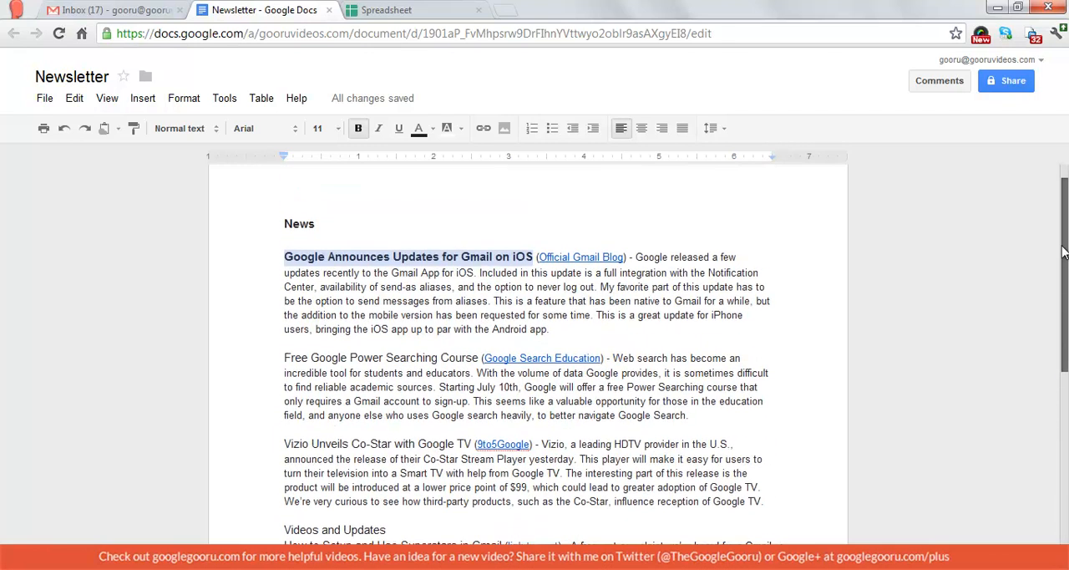
# Paint the bold formatting onto the 'Free Google Power Searching Course' and Vizio titles.
pyautogui.click(132, 127)
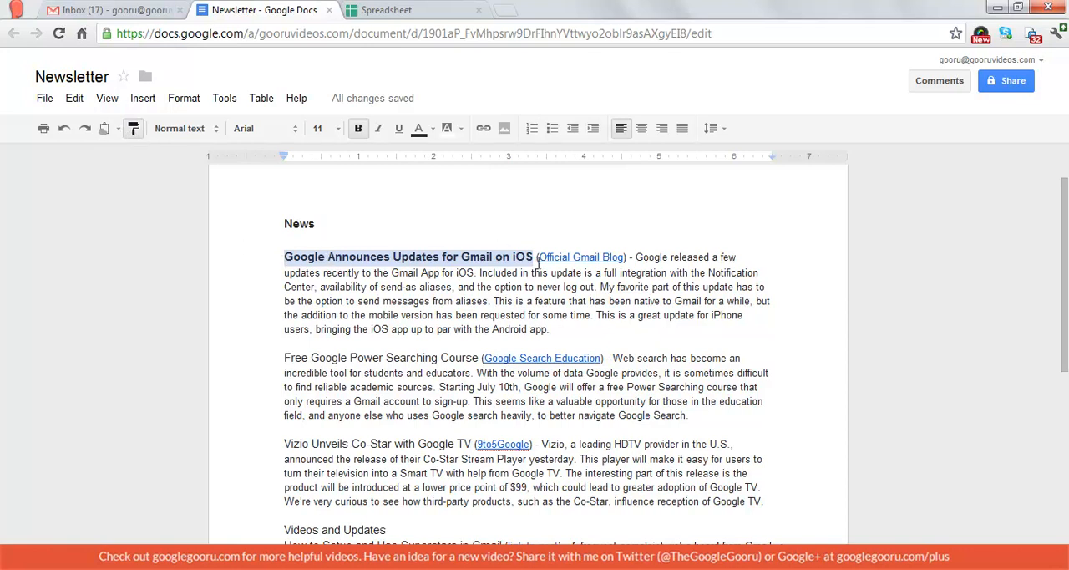
pyautogui.moveTo(284, 359); pyautogui.dragTo(483, 361)
pyautogui.click(281, 257)
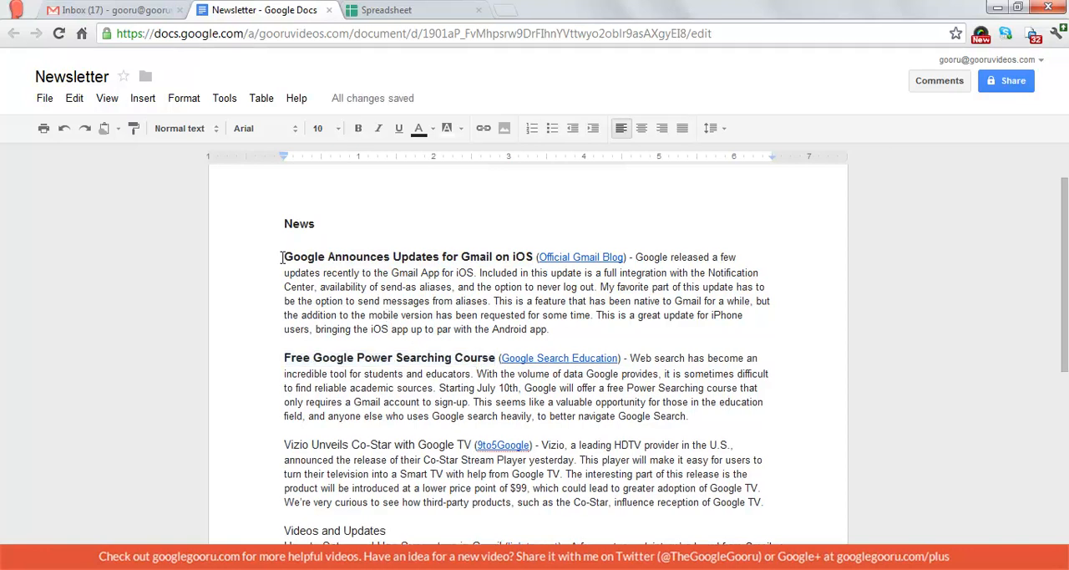
pyautogui.moveTo(284, 256); pyautogui.dragTo(526, 257)
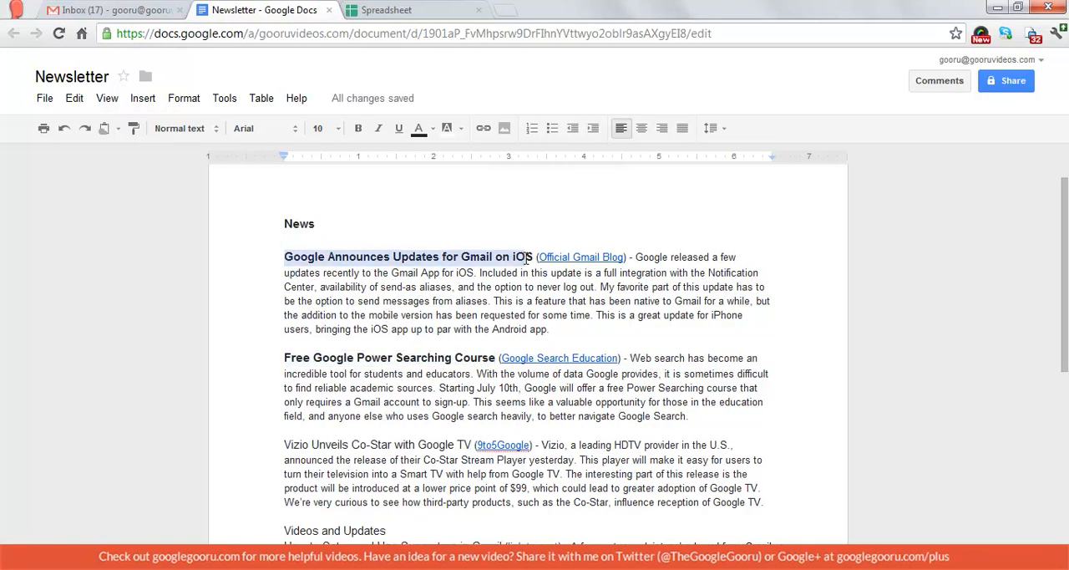
pyautogui.click(133, 128)
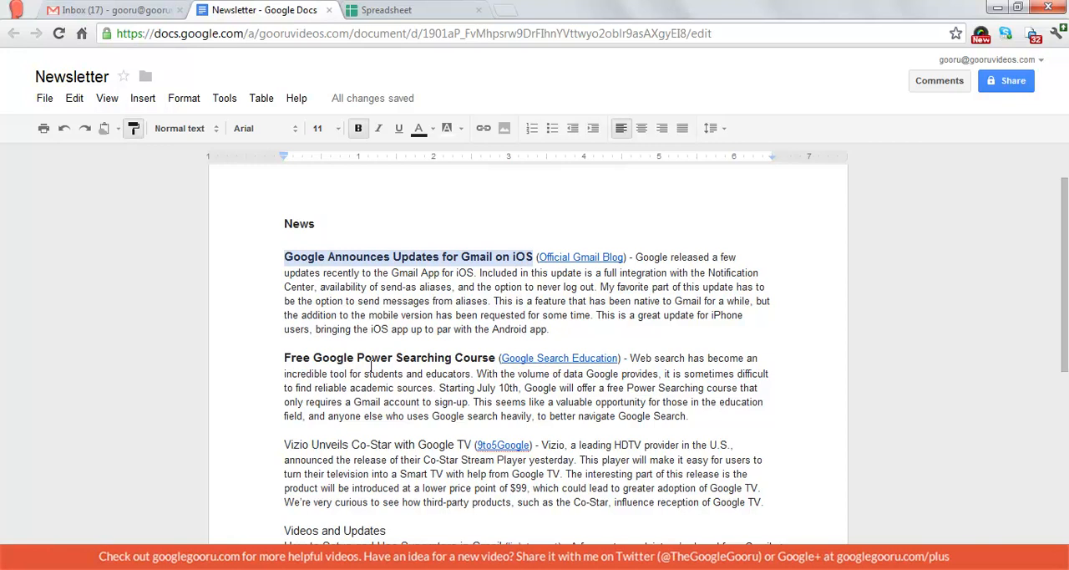
pyautogui.click(285, 444)
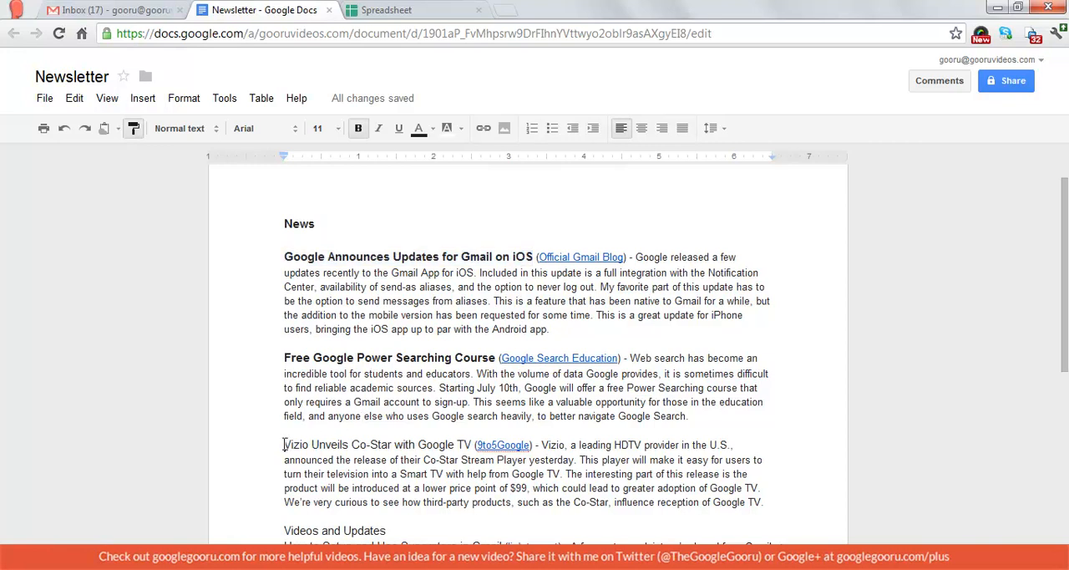
pyautogui.moveTo(285, 445); pyautogui.dragTo(470, 446)
pyautogui.scroll(-1, 471, 445)
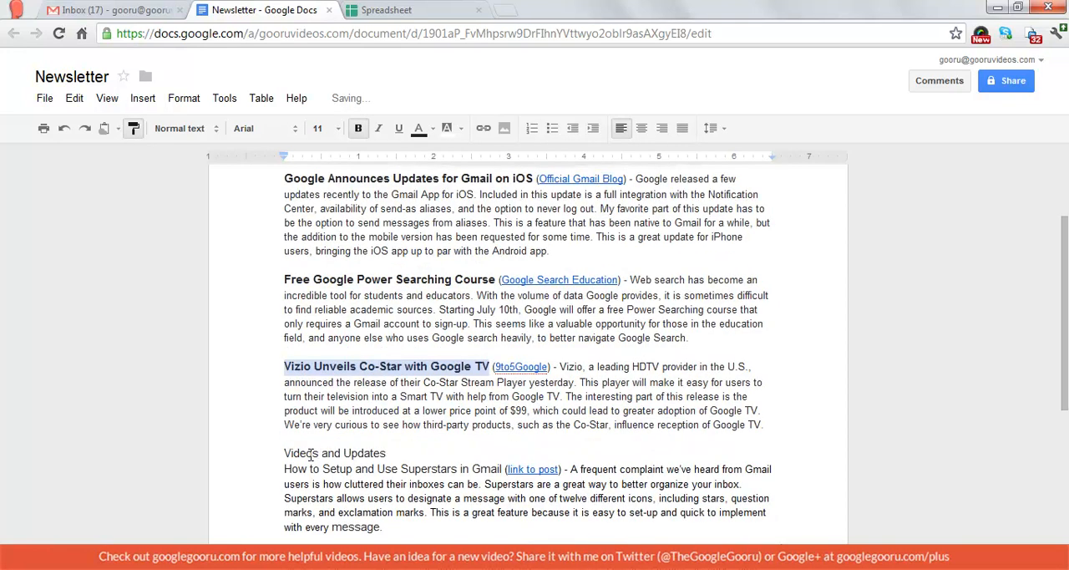
# Bold the 'Superstars in Gmail' and 2-Step Verification article titles.
pyautogui.moveTo(284, 469); pyautogui.dragTo(499, 470)
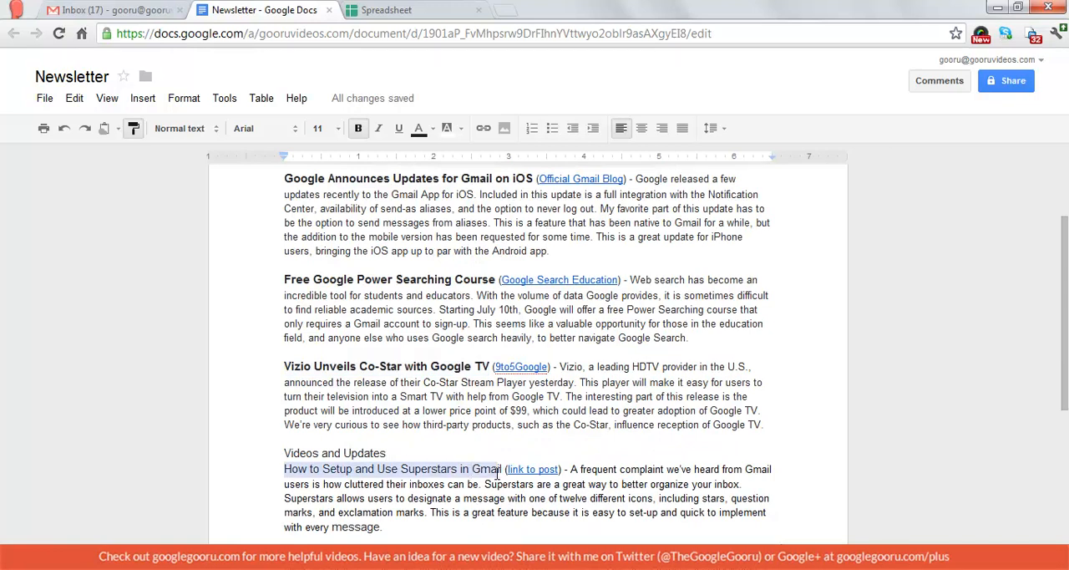
pyautogui.hotkey('ctrl', 'b')
pyautogui.scroll(-1, 508, 426)
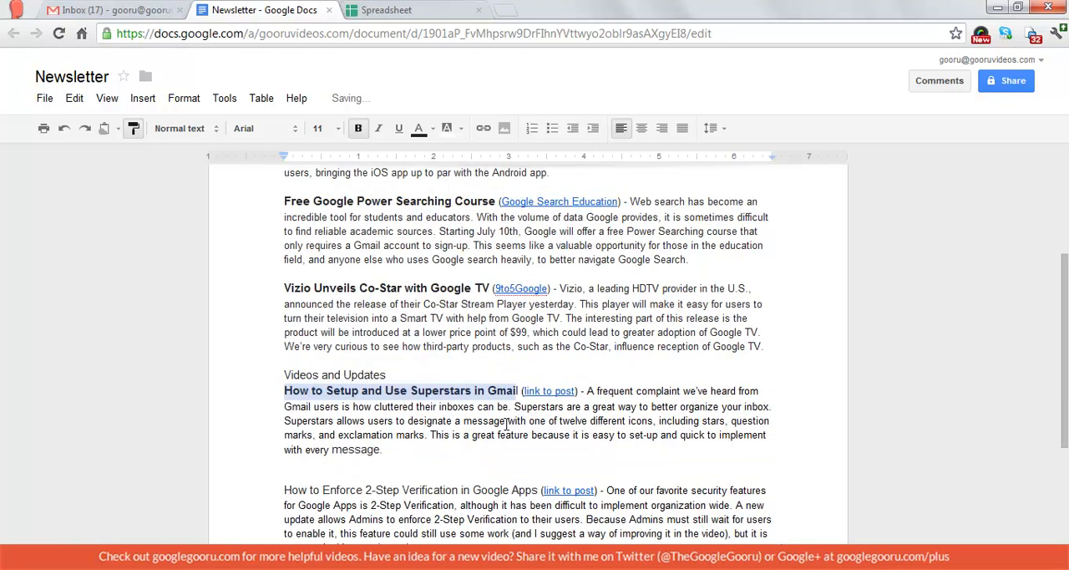
pyautogui.moveTo(285, 491); pyautogui.dragTo(562, 489)
pyautogui.scroll(-2, 517, 403)
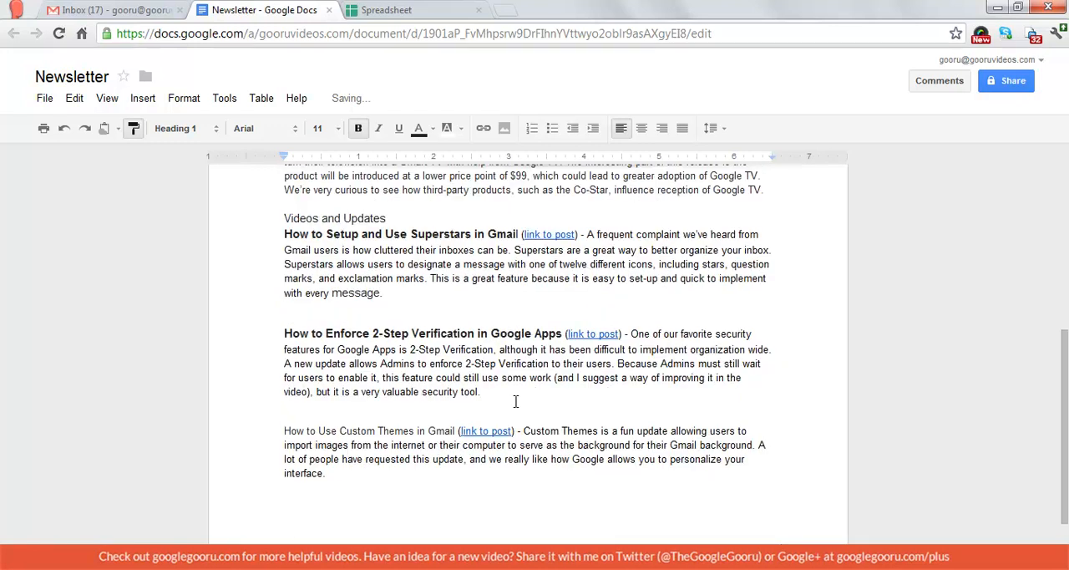
# Fill A10 (11223) yellow and paint that highlight onto B6 (533432).
pyautogui.click(386, 10)
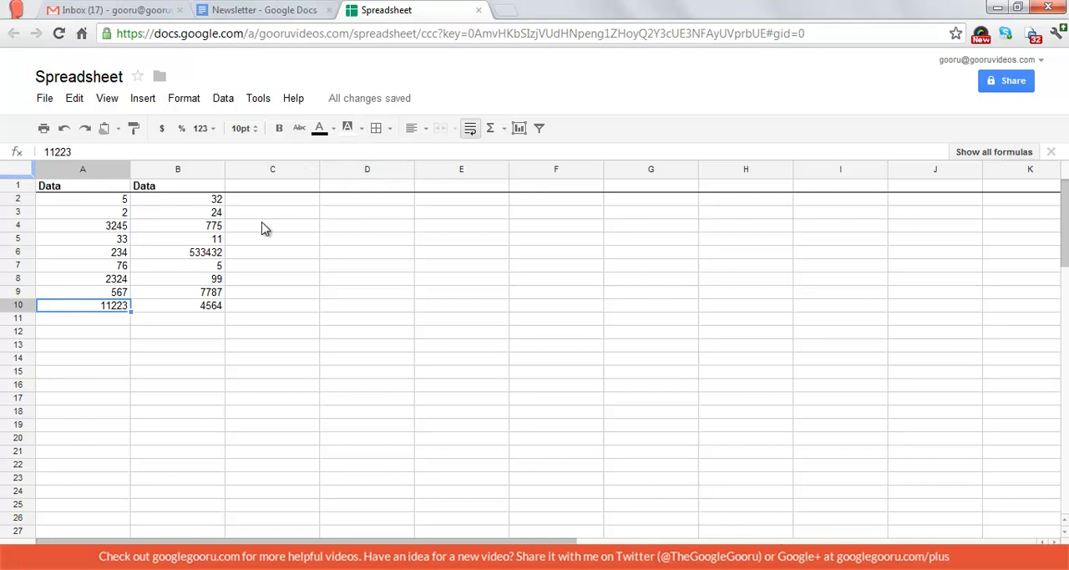
pyautogui.click(351, 127)
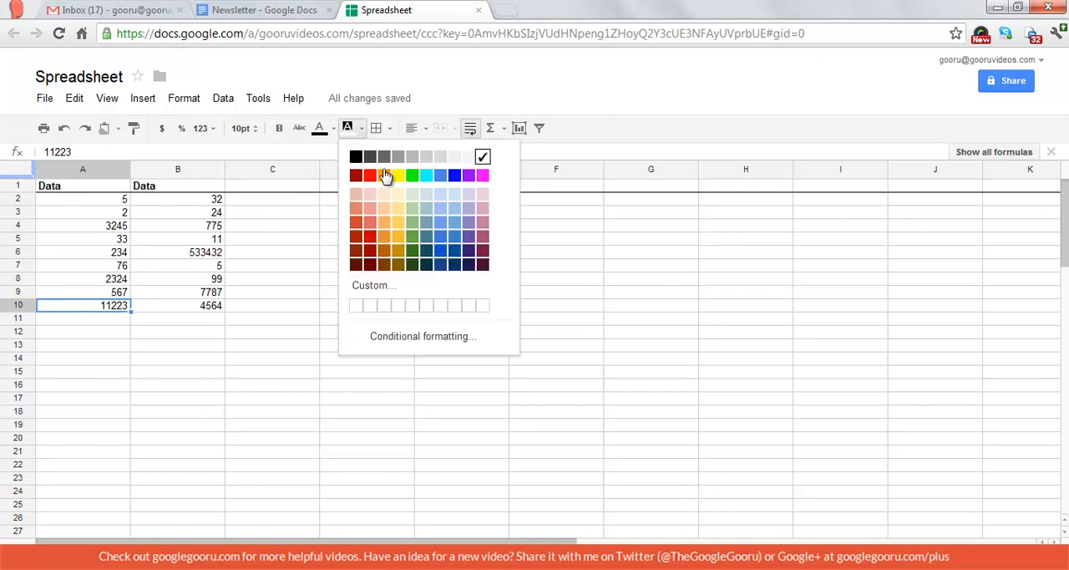
pyautogui.click(398, 174)
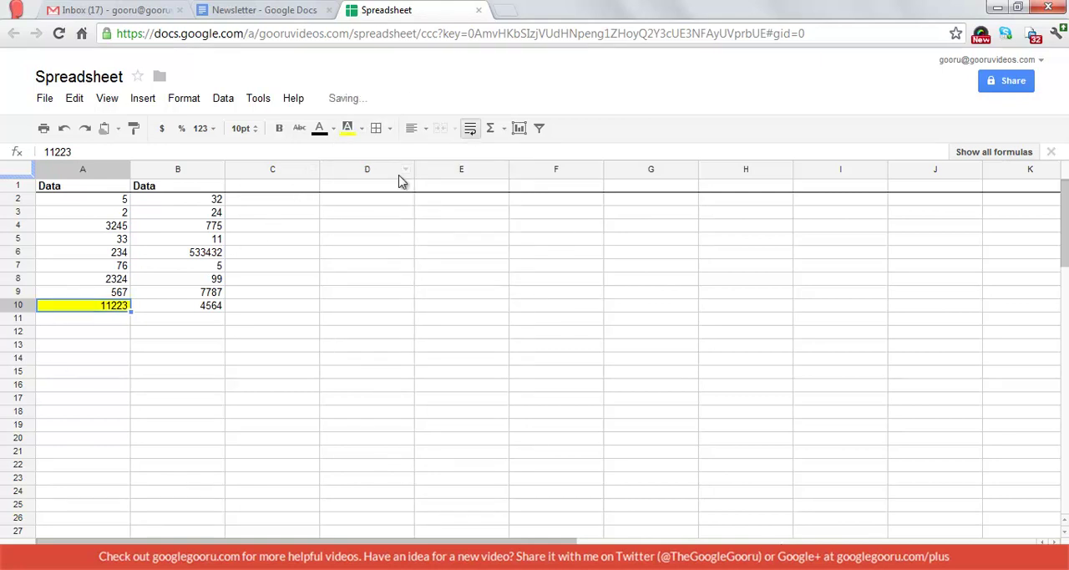
pyautogui.click(134, 127)
pyautogui.click(201, 252)
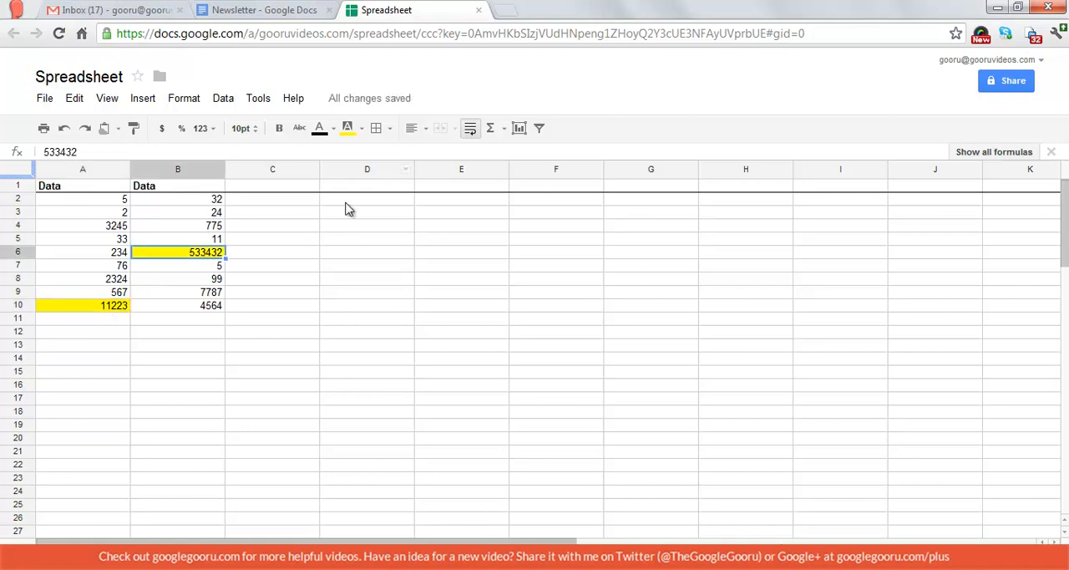